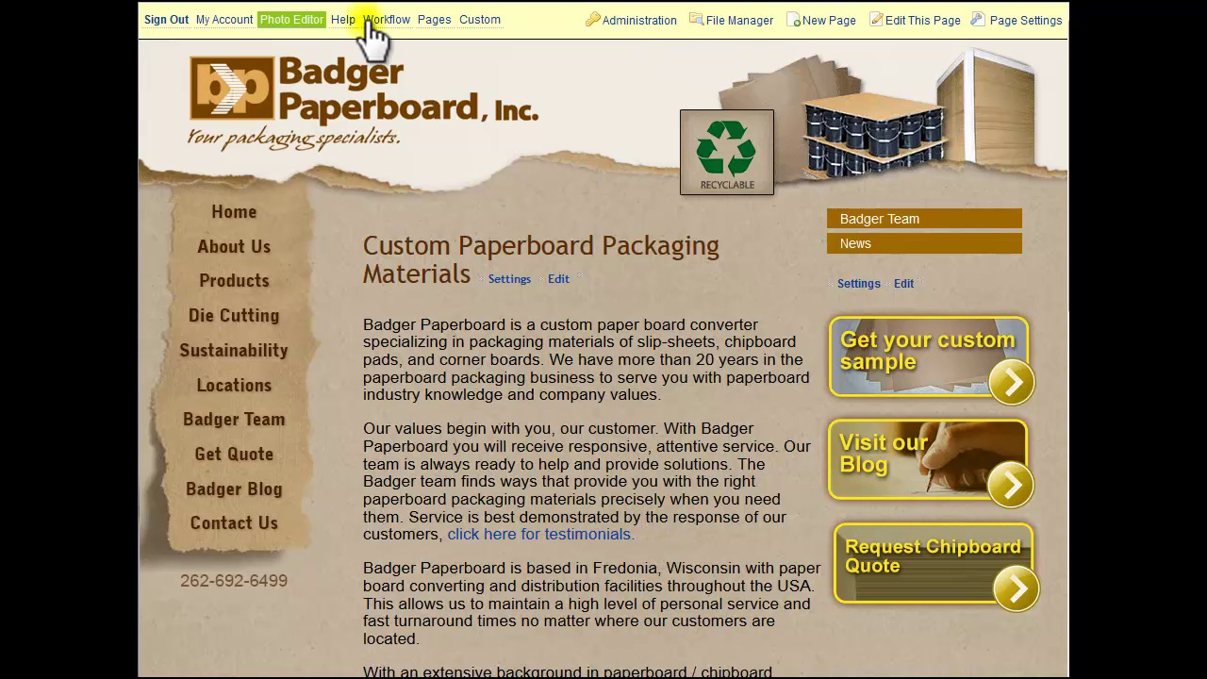
Insert a new first paragraph reading 'test' above the Custom Paperboard Packaging Materials text
click(554, 280)
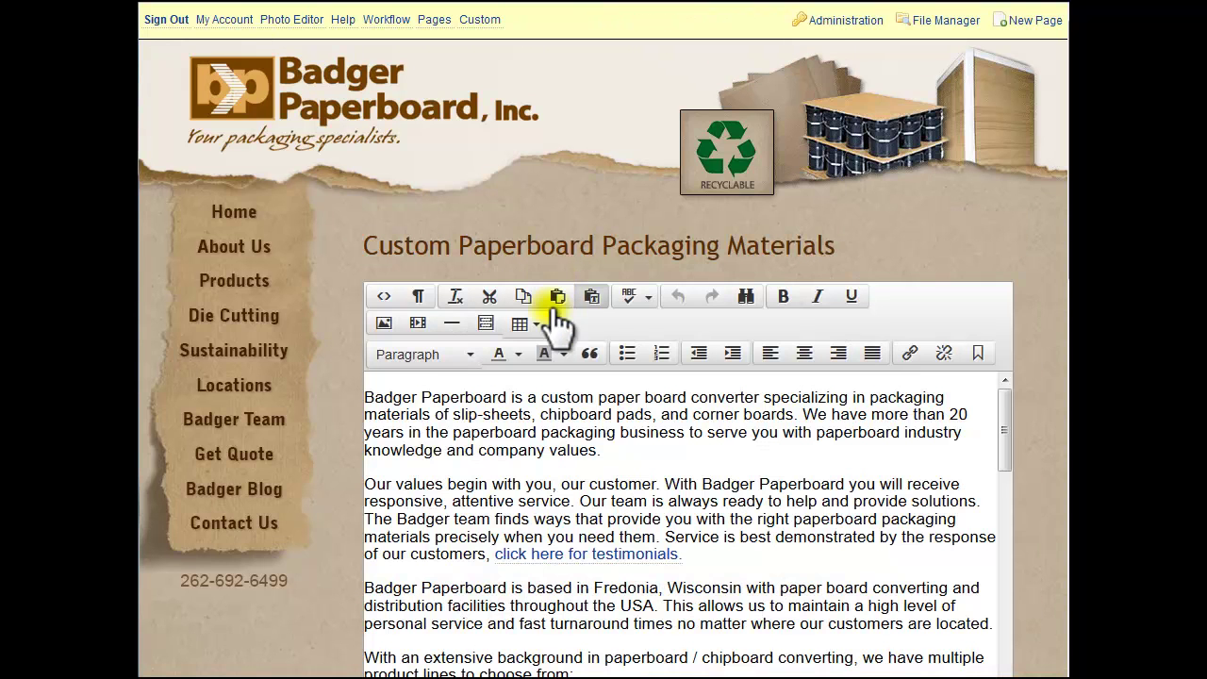
click(367, 397)
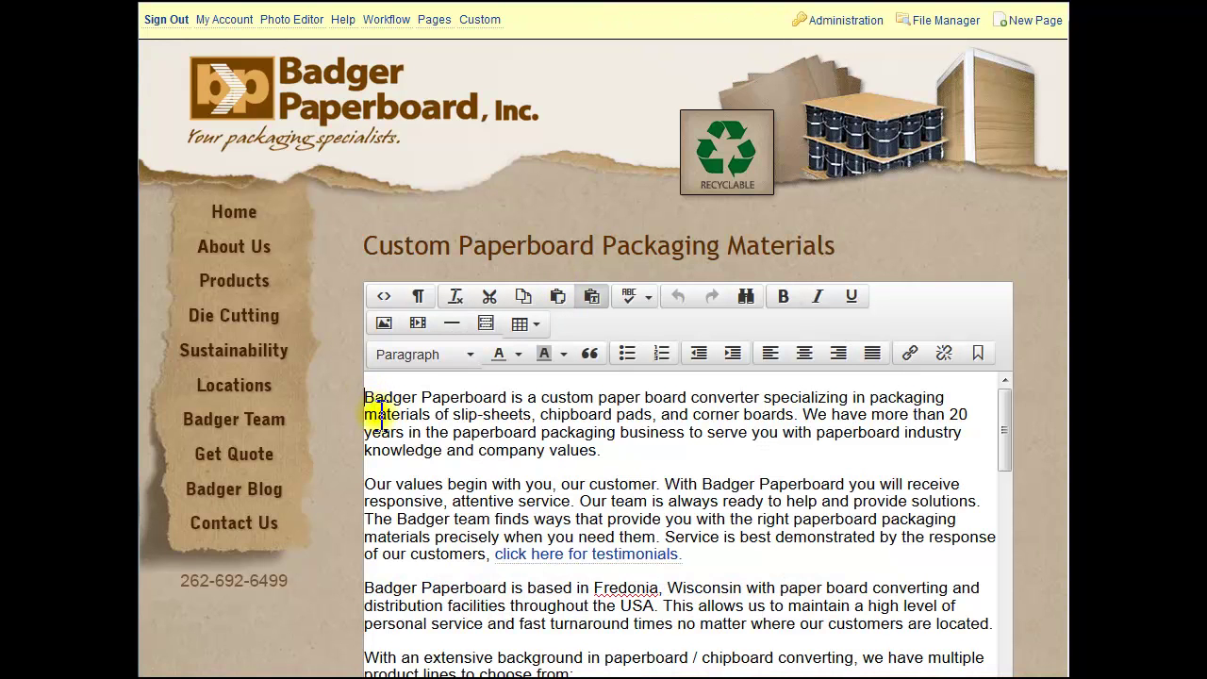
key(Return)
text(test)
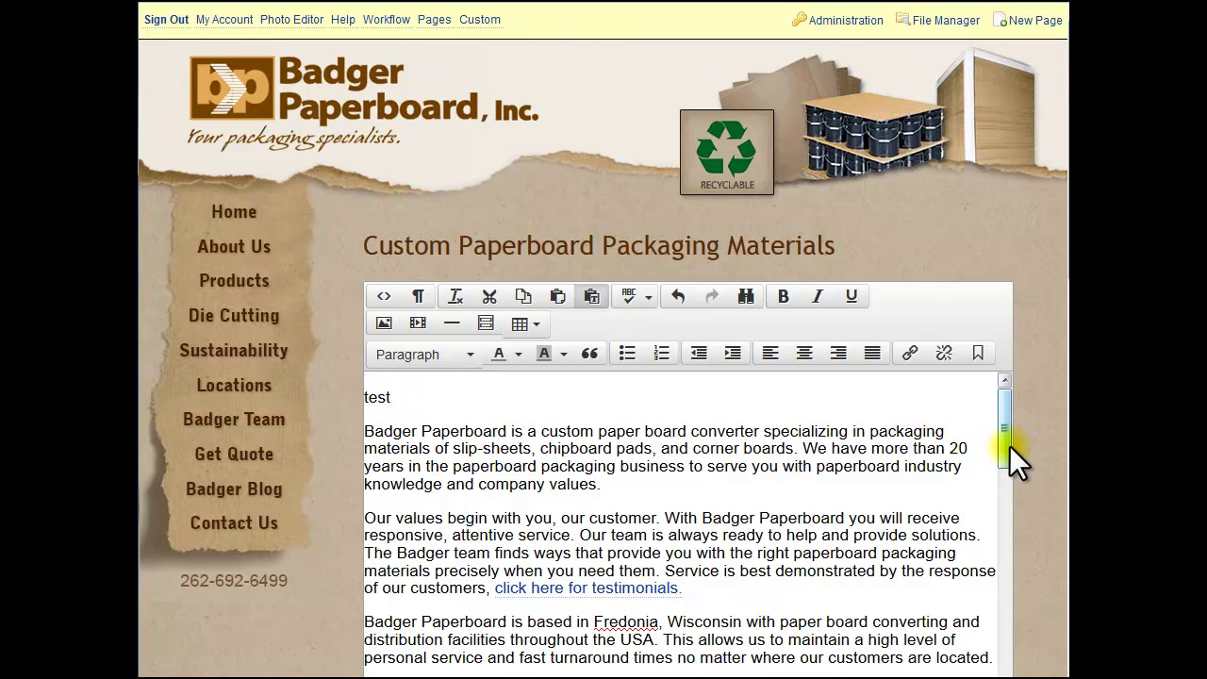
scroll(1013, 466, down, 10)
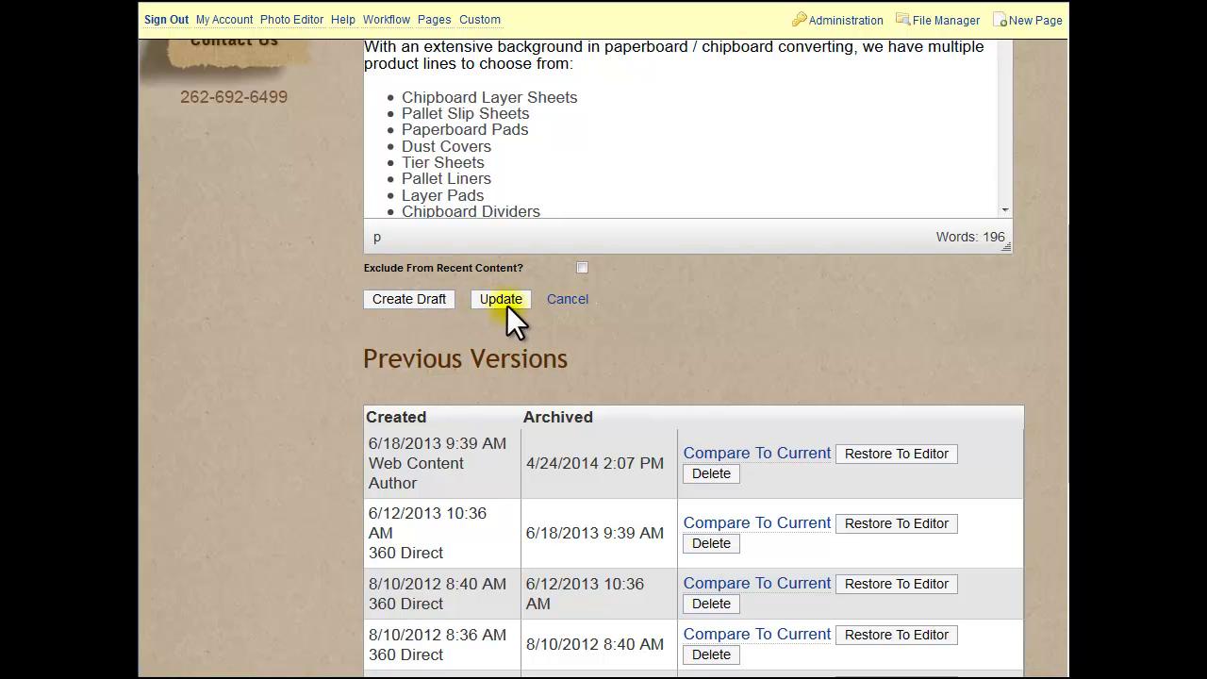
Save the edit as a draft and check the 'test' line on the rendered page
click(399, 302)
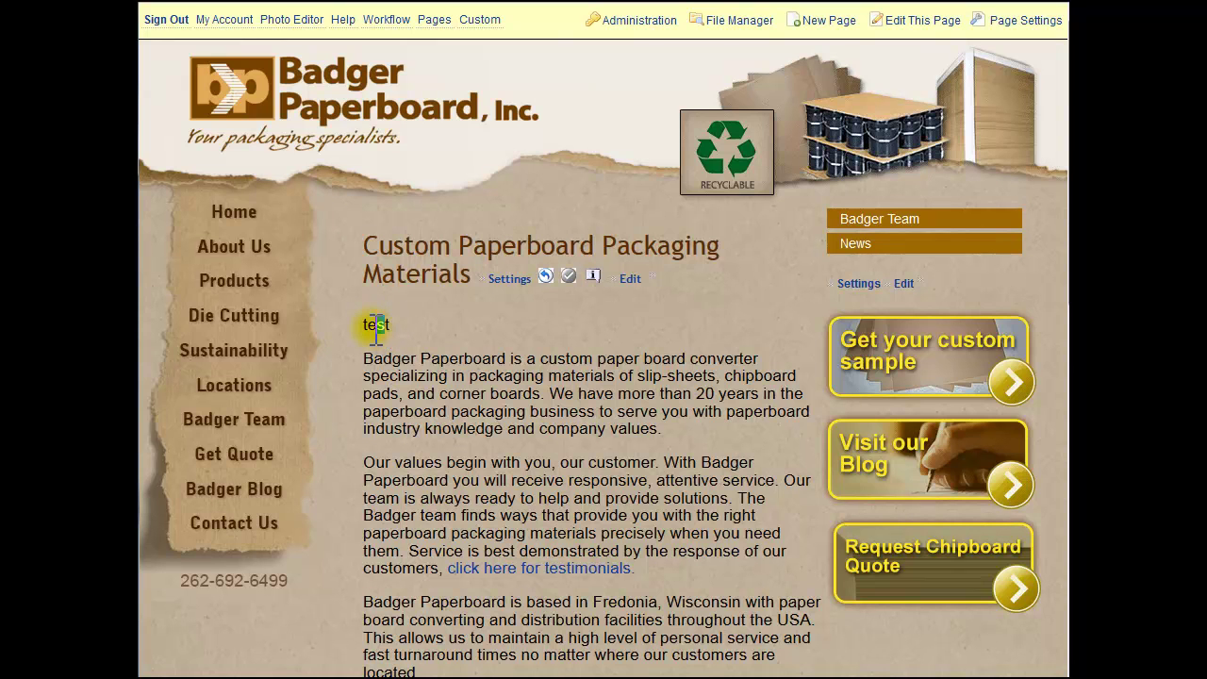
drag(376, 324, 373, 326)
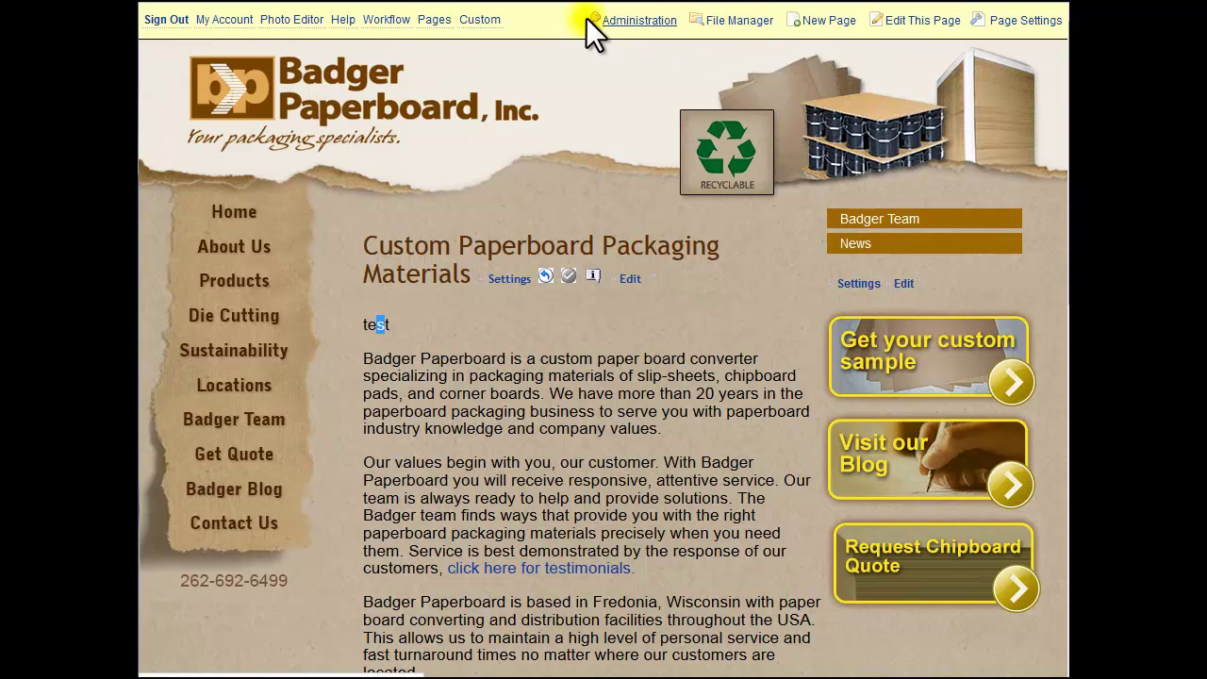
drag(366, 324, 389, 326)
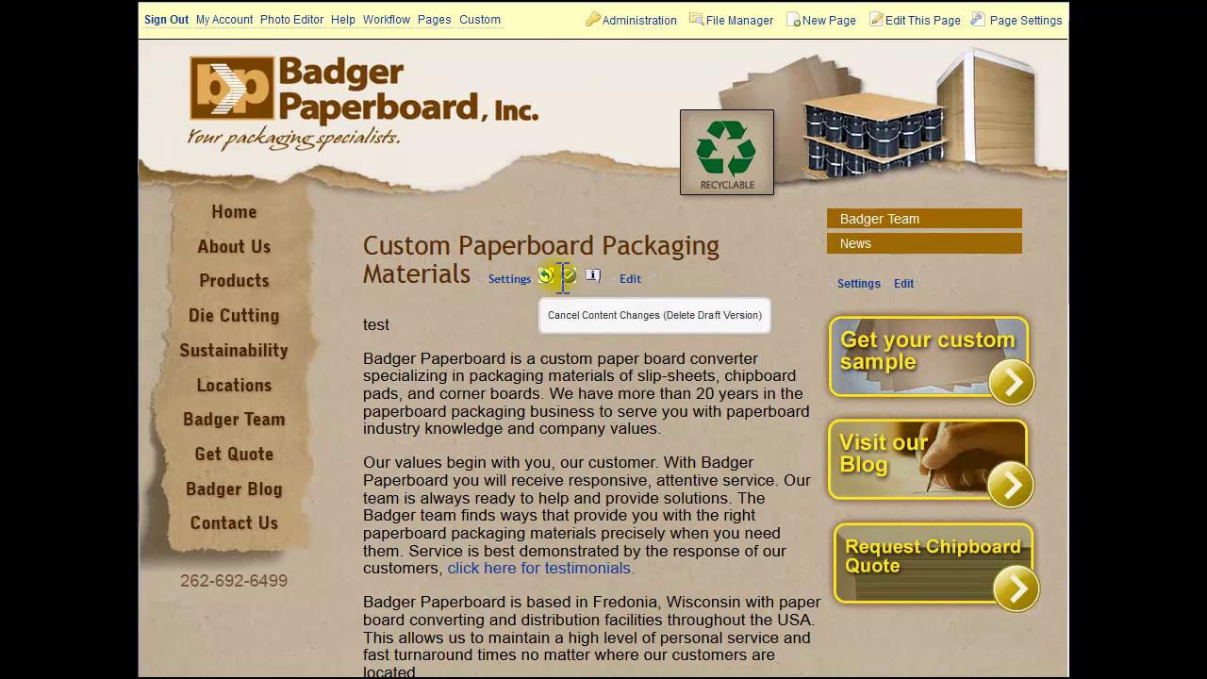
mouse_move(590, 275)
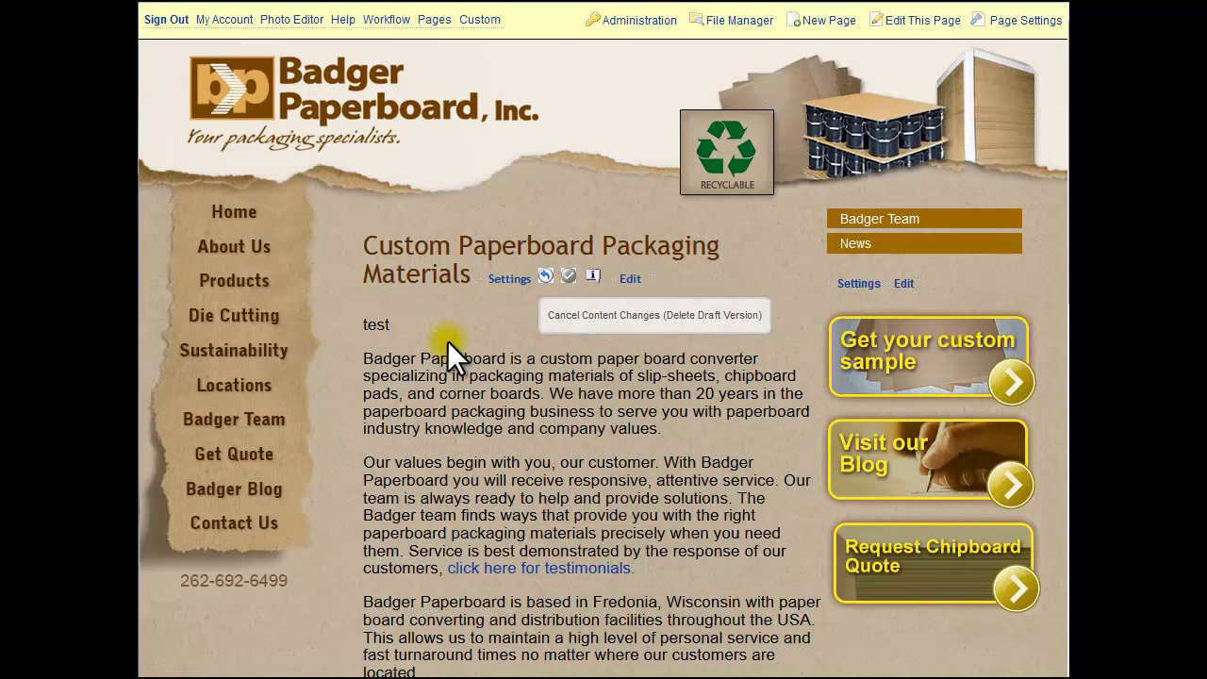
triple_click(356, 323)
click(377, 323)
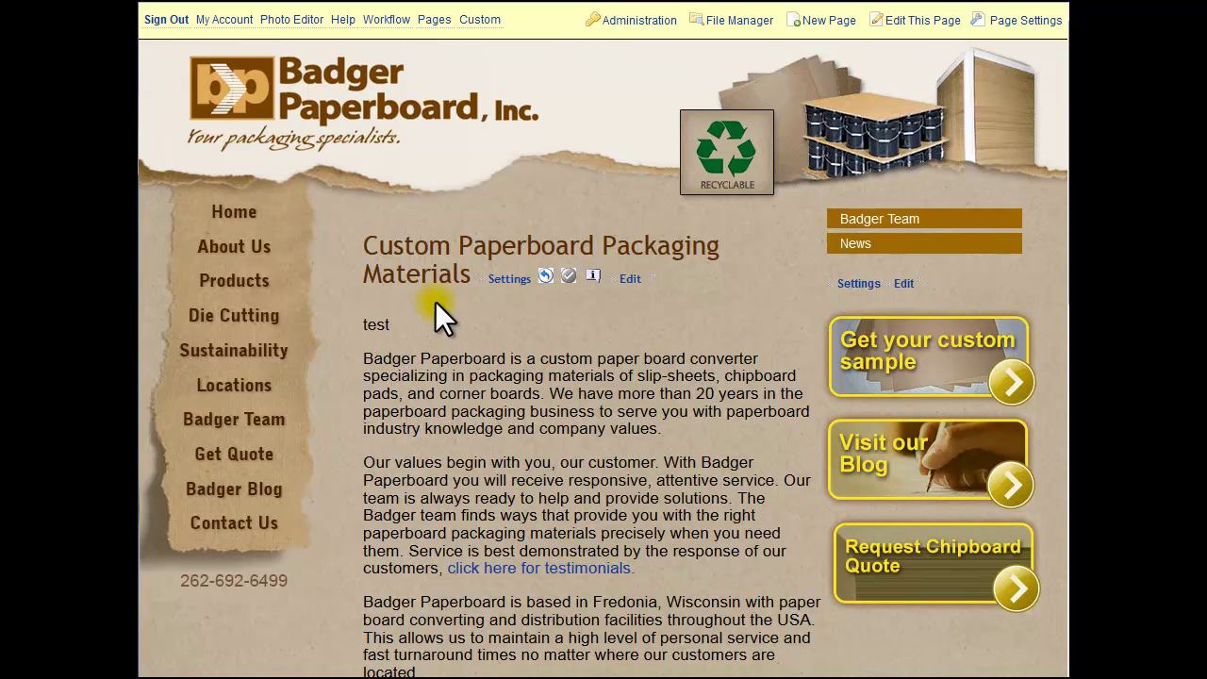
Request approval for the 'test' draft and go to the Content Workflow overview
click(568, 276)
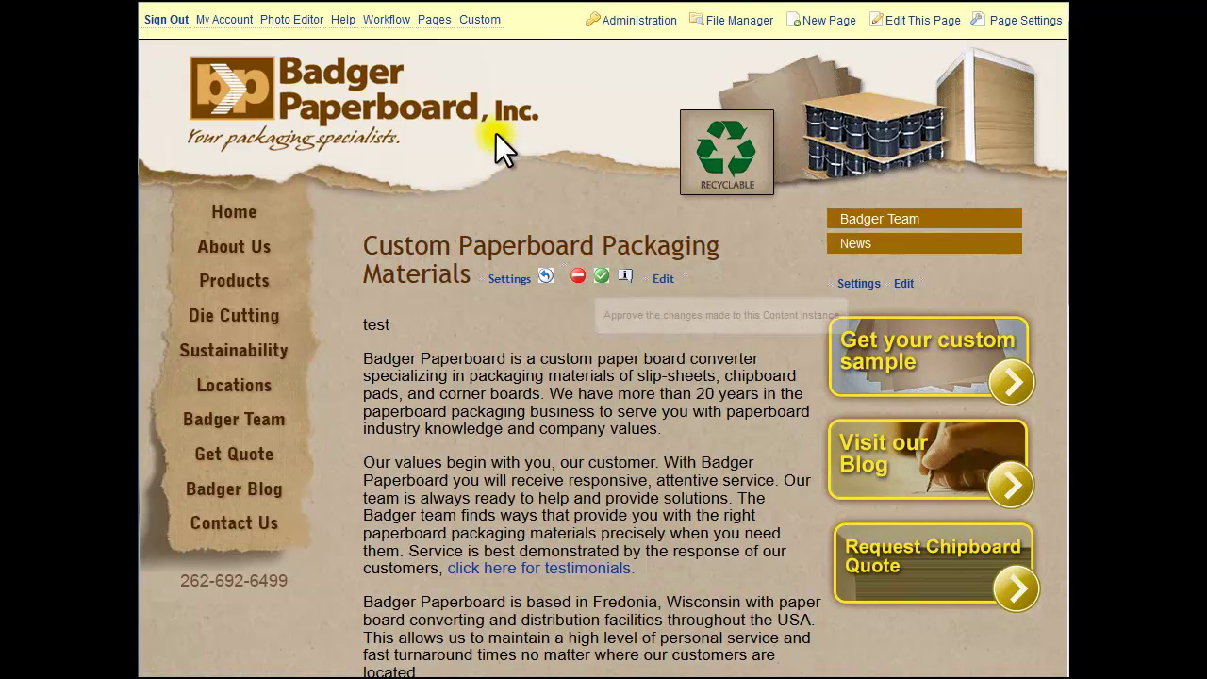
click(388, 28)
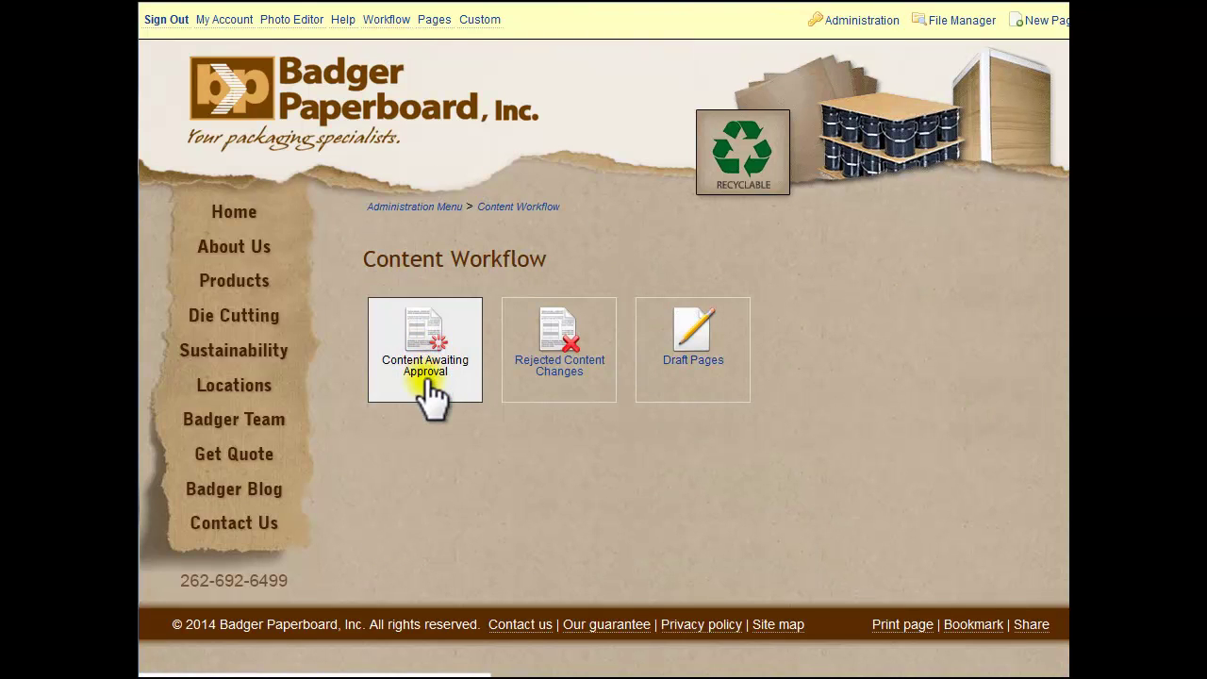
Check the empty Draft Pages list, then open About us from Content Awaiting Approval
click(698, 373)
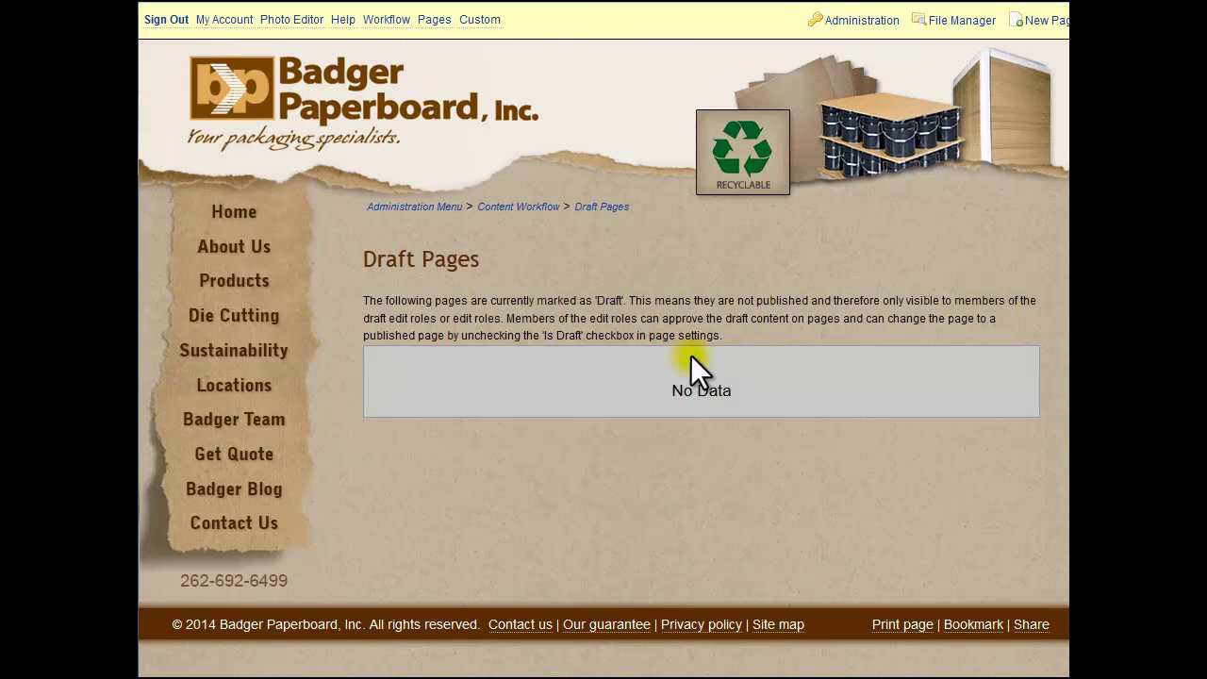
click(160, 0)
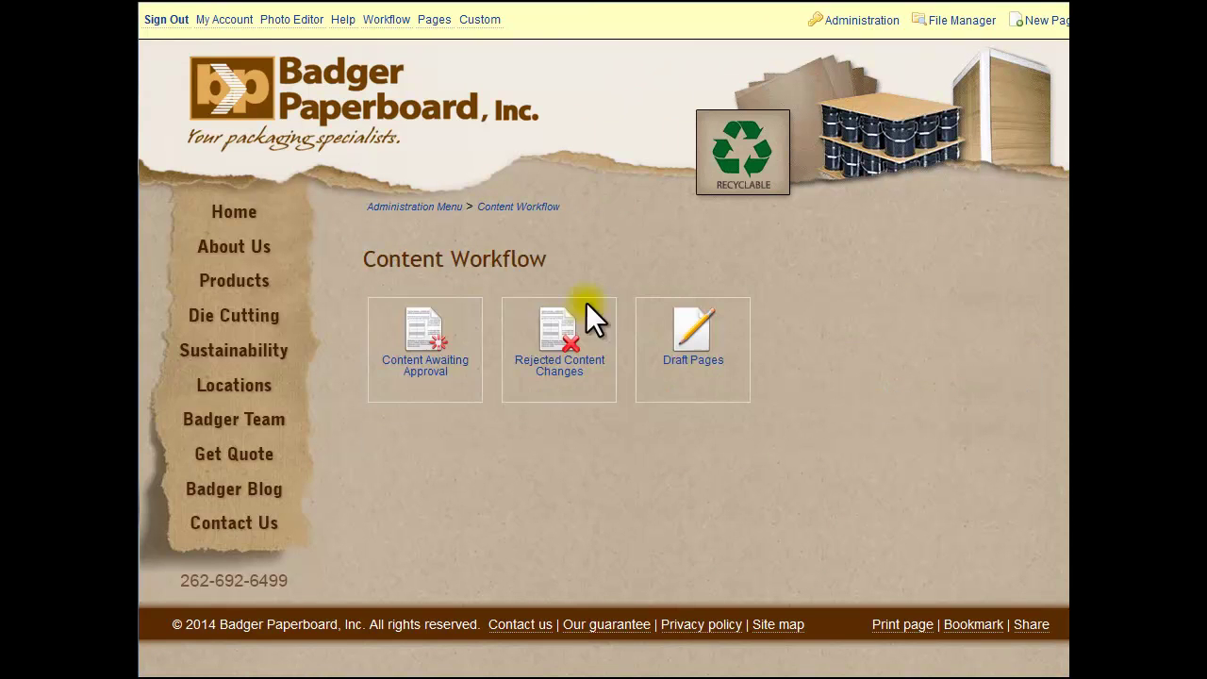
click(416, 373)
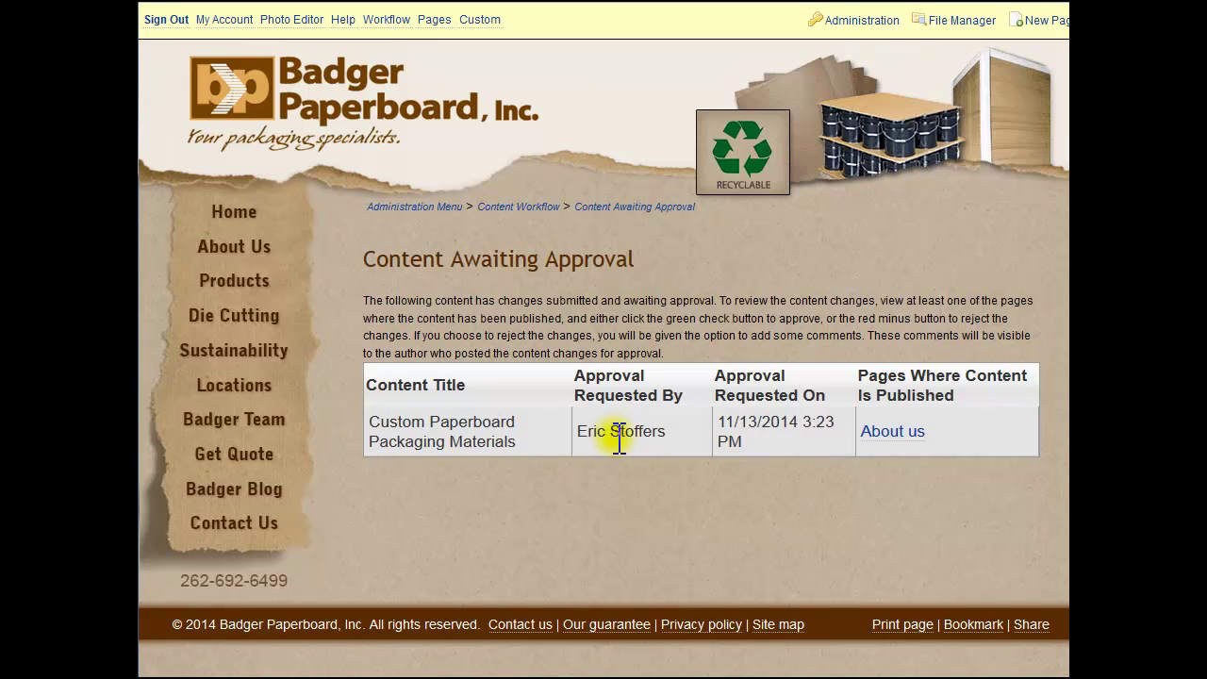
click(891, 436)
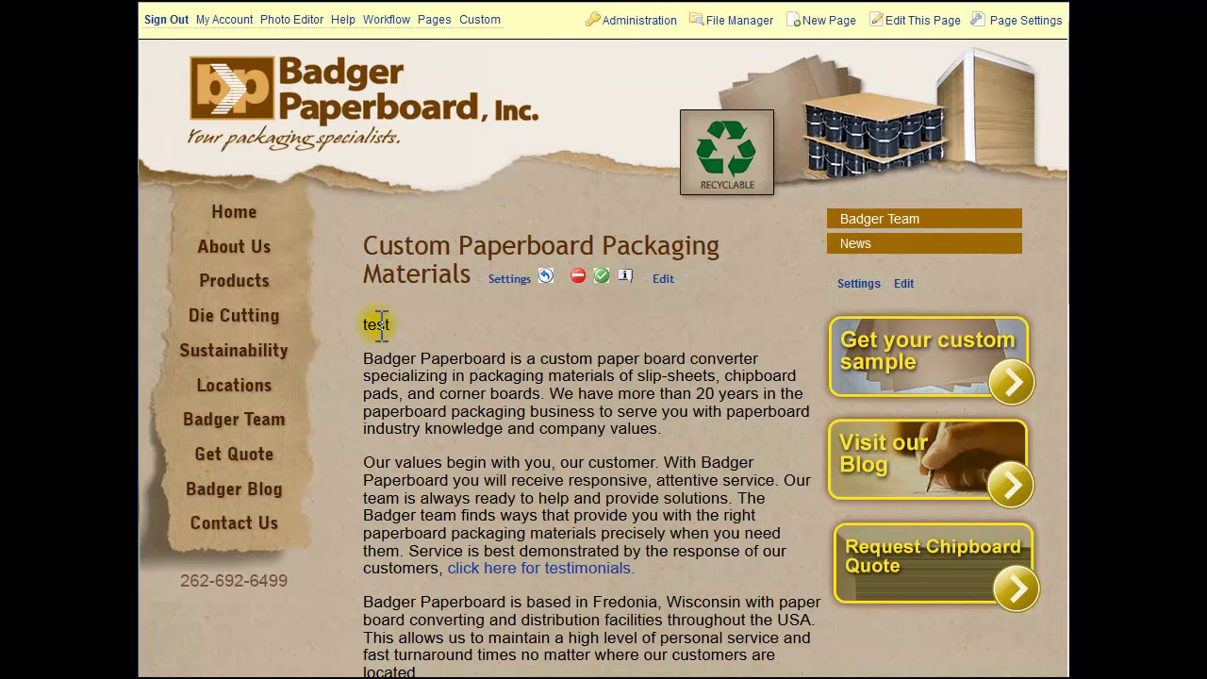
Reject the pending 'test' change with the comment 'Not a good idea'
drag(374, 325, 391, 327)
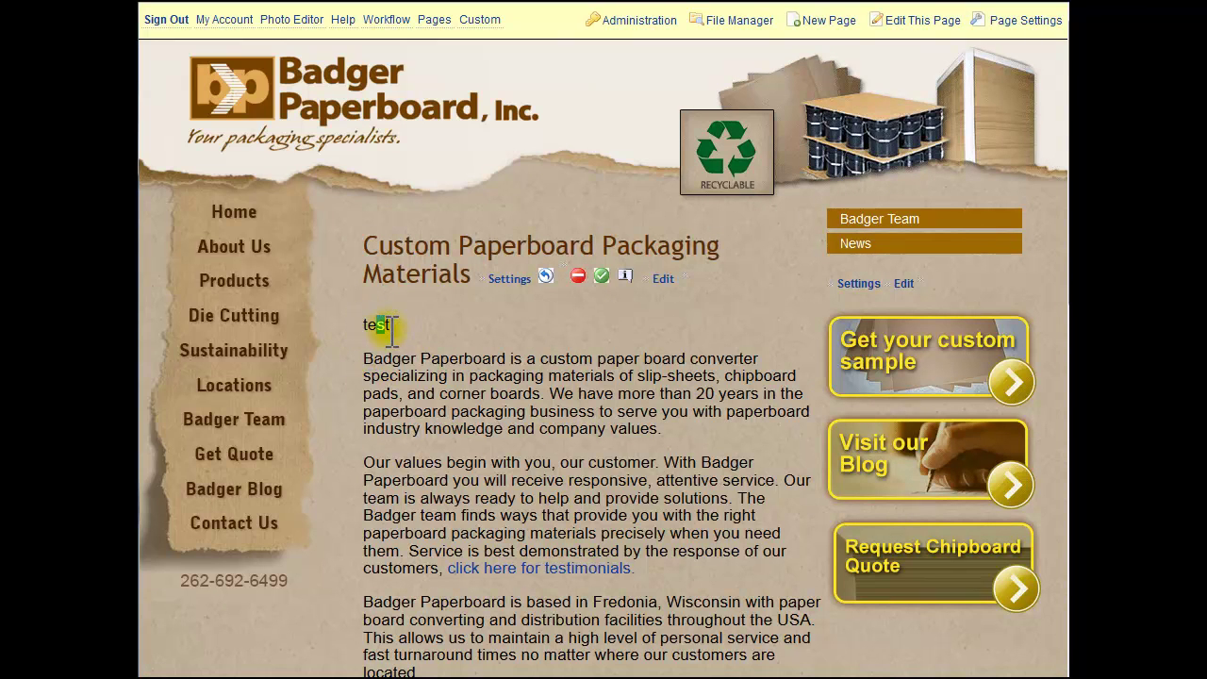
click(577, 277)
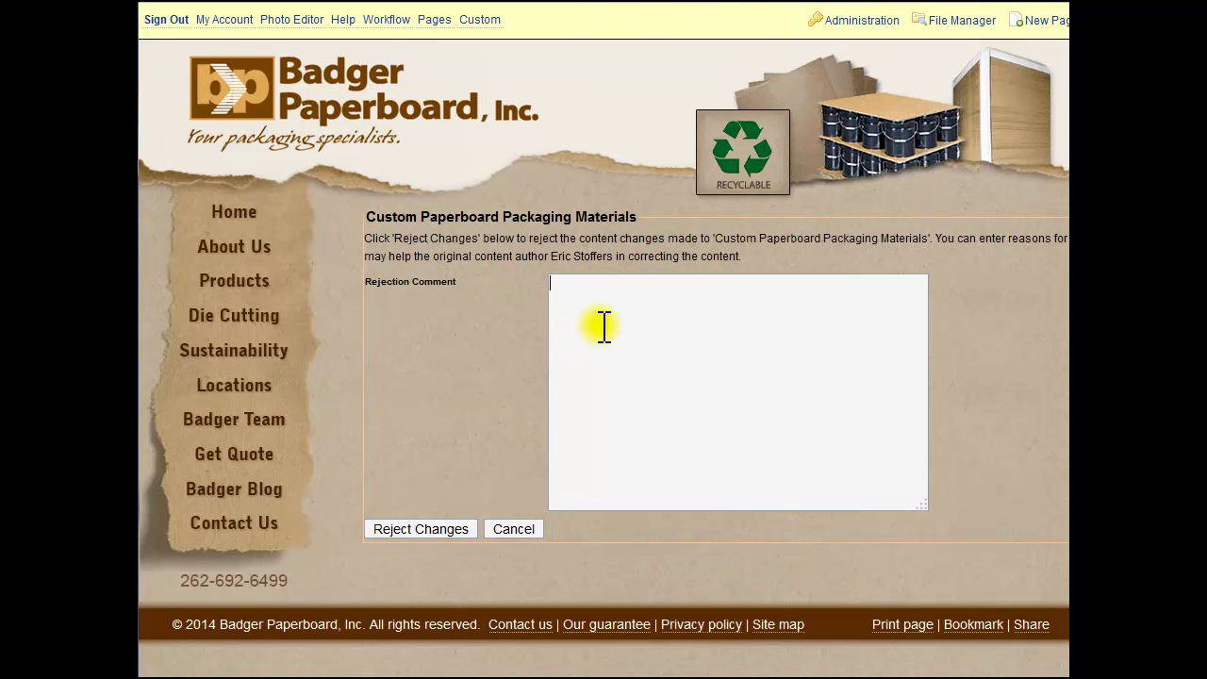
text(Not a good idea)
click(417, 529)
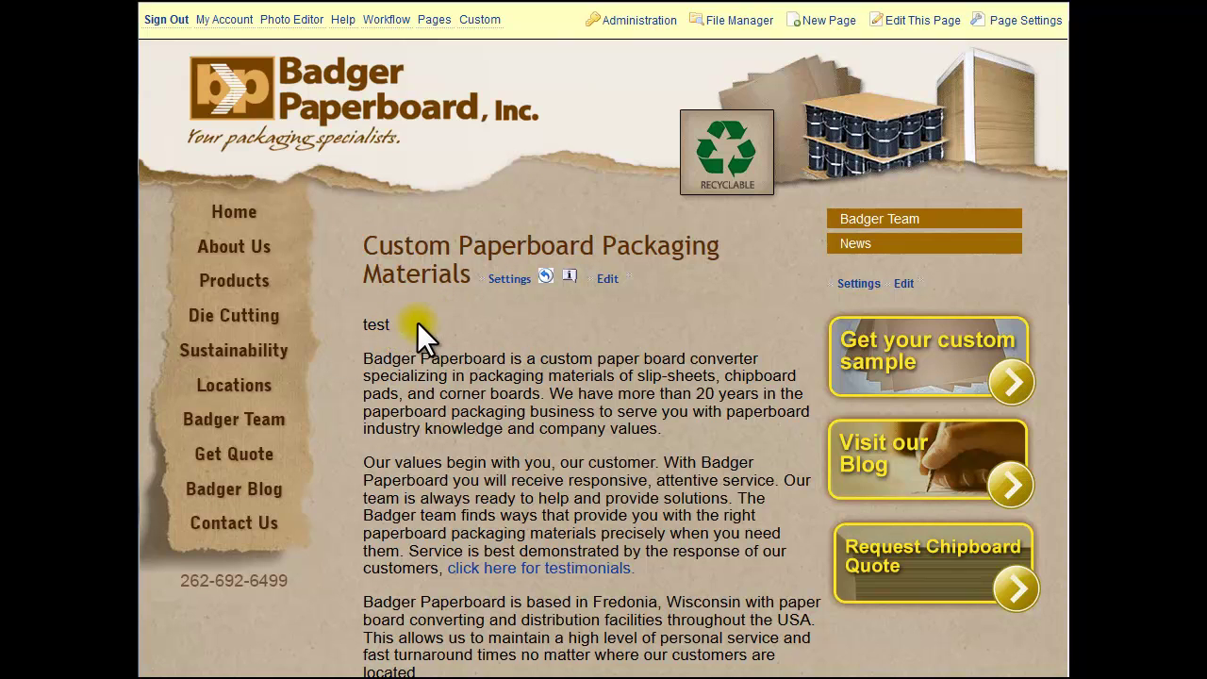
click(388, 20)
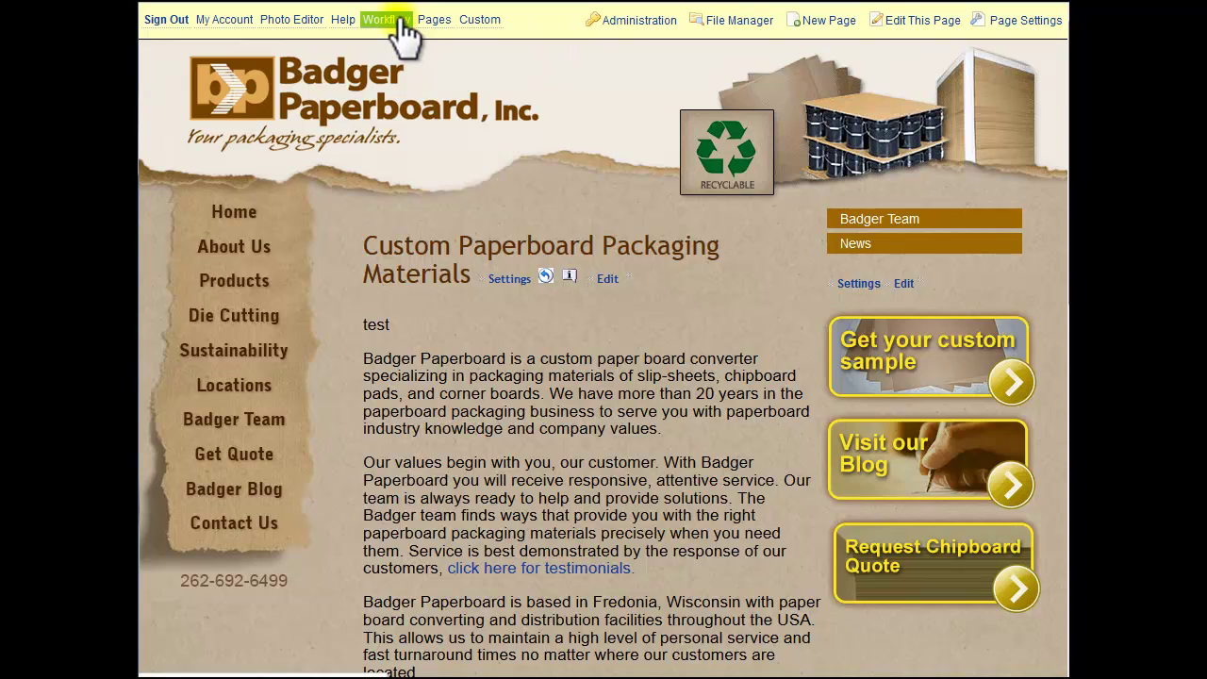
click(420, 368)
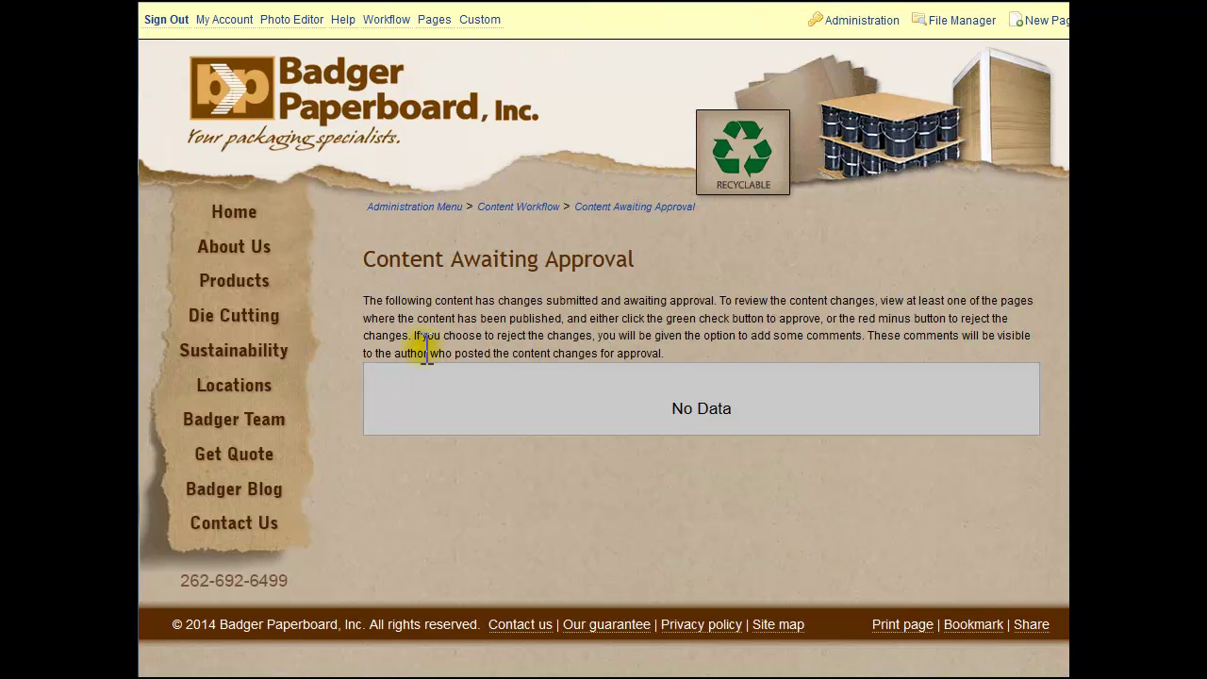
click(382, 20)
click(693, 344)
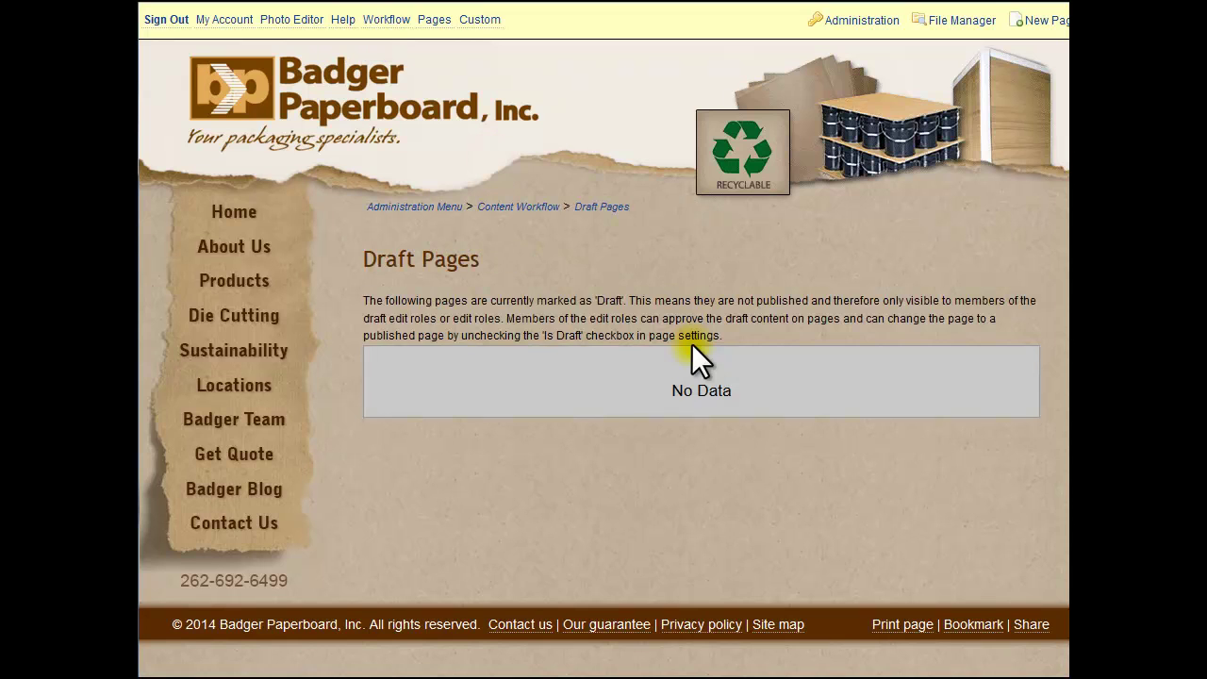
click(390, 26)
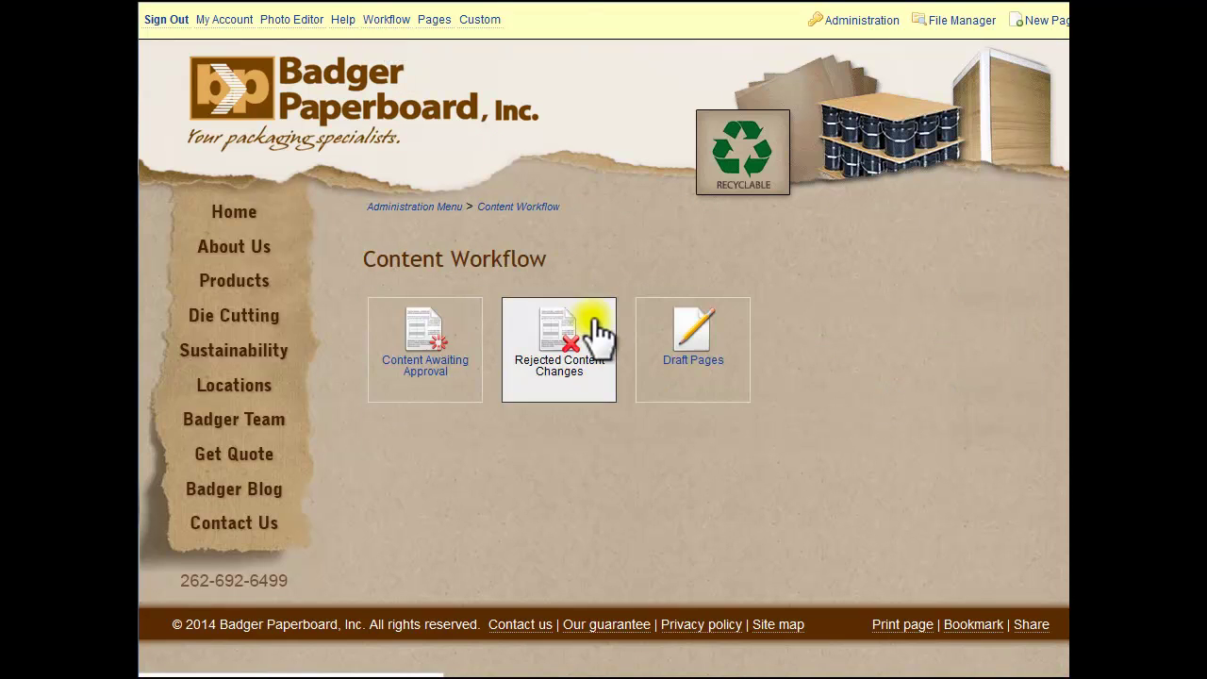
click(562, 351)
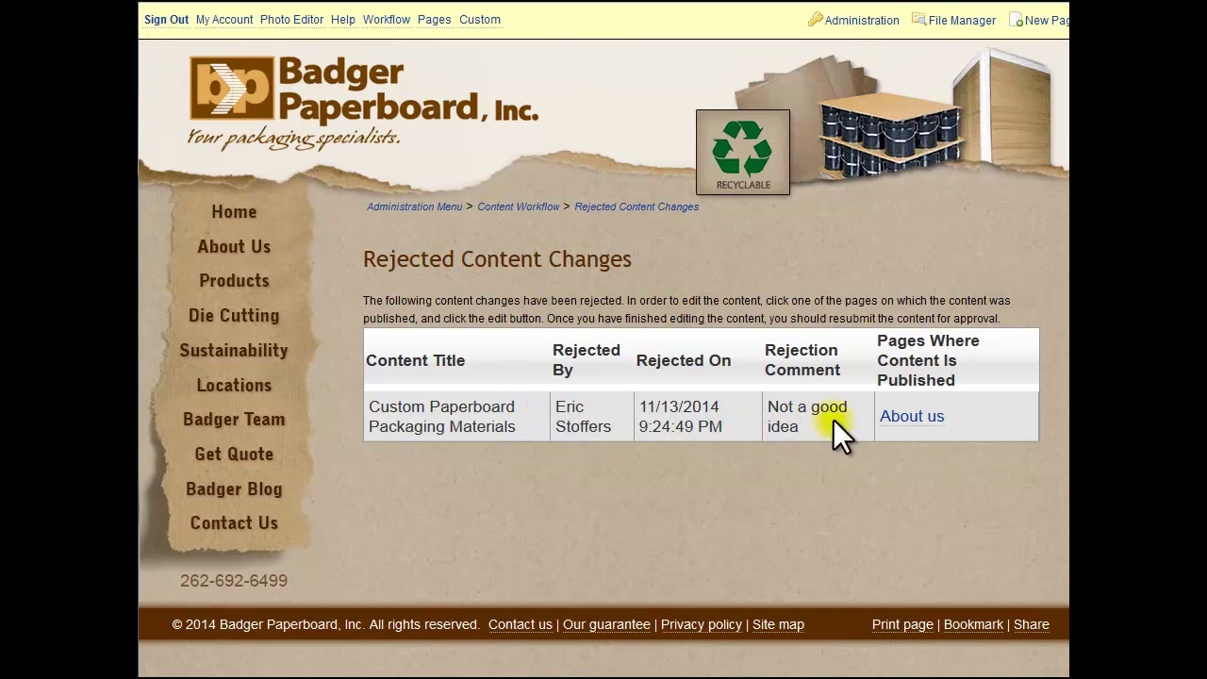
click(907, 429)
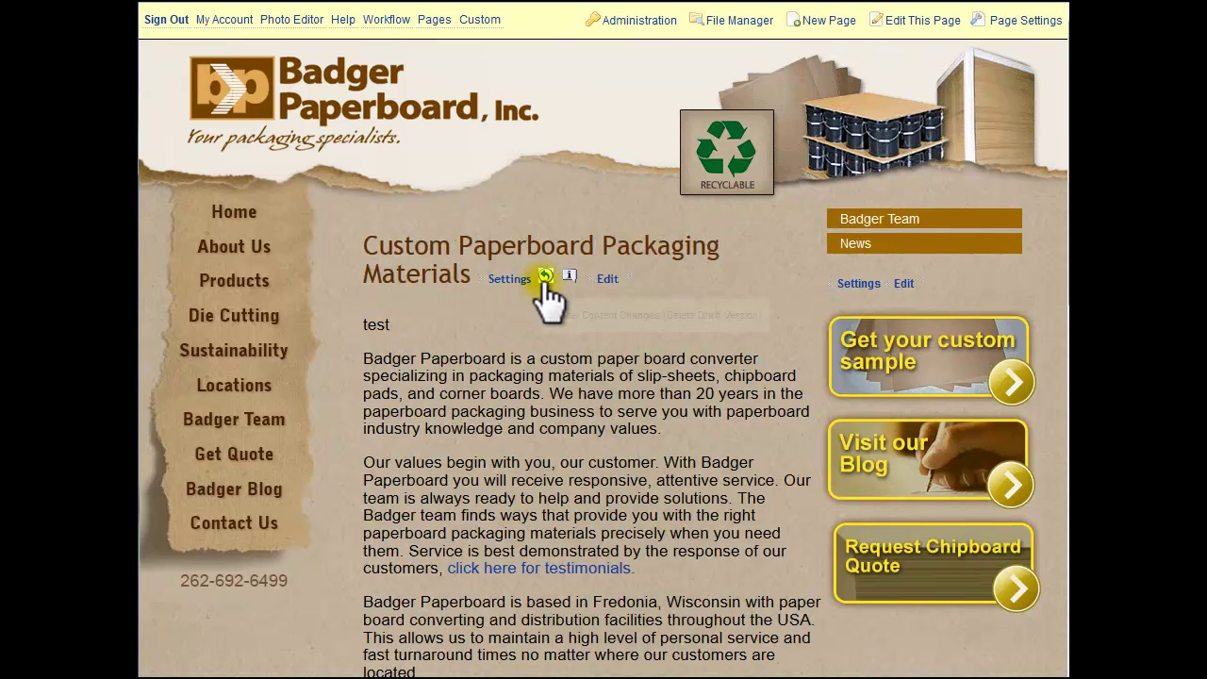
Cancel the rejected content changes and confirm deleting the 'test' draft version
click(605, 279)
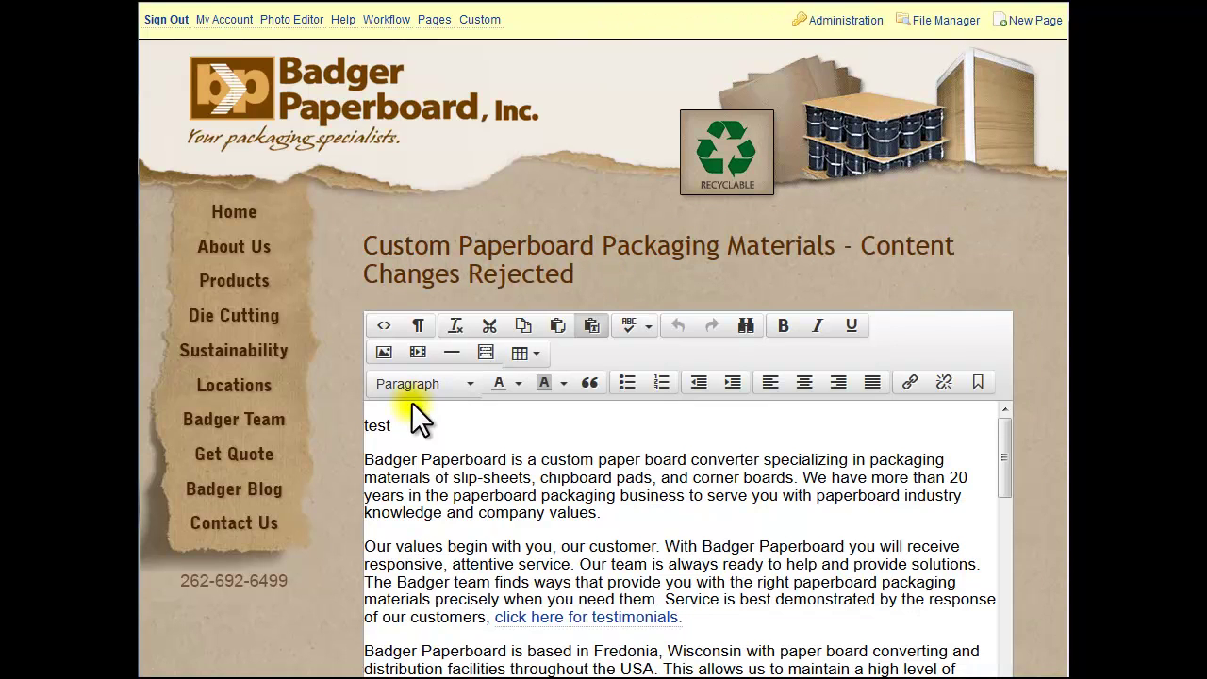
click(161, 4)
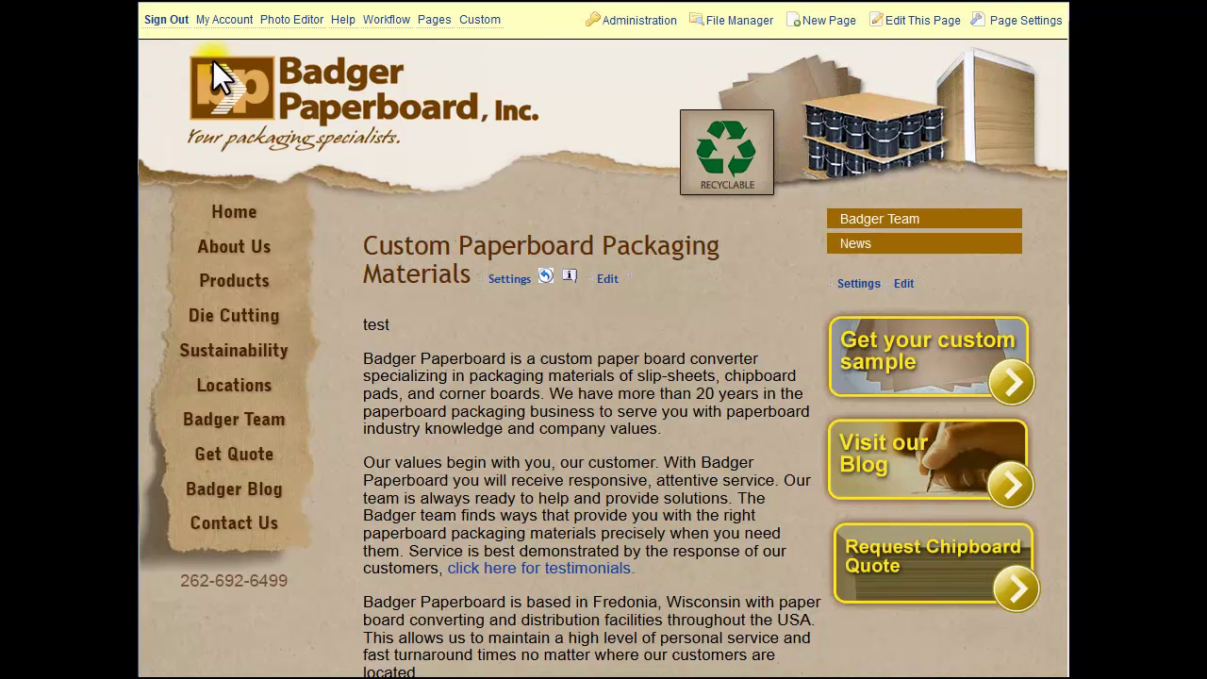
click(546, 275)
click(608, 294)
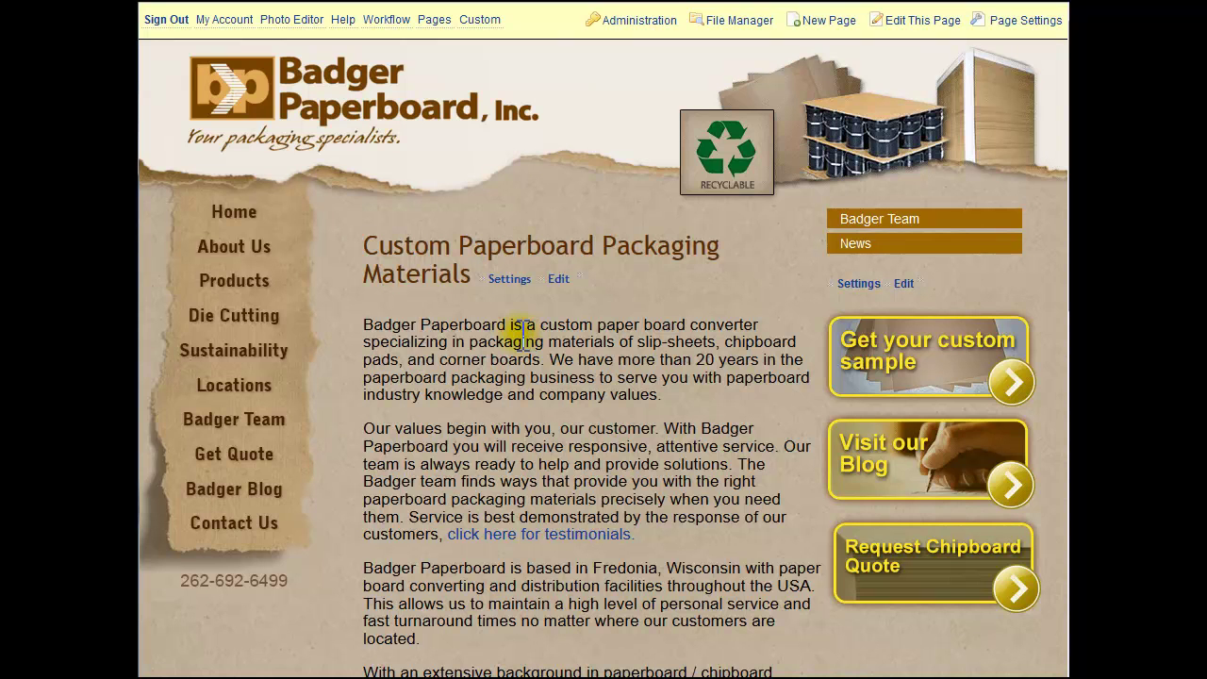
Add a 'teste' line above the opening paragraph and save it as a new draft
click(559, 279)
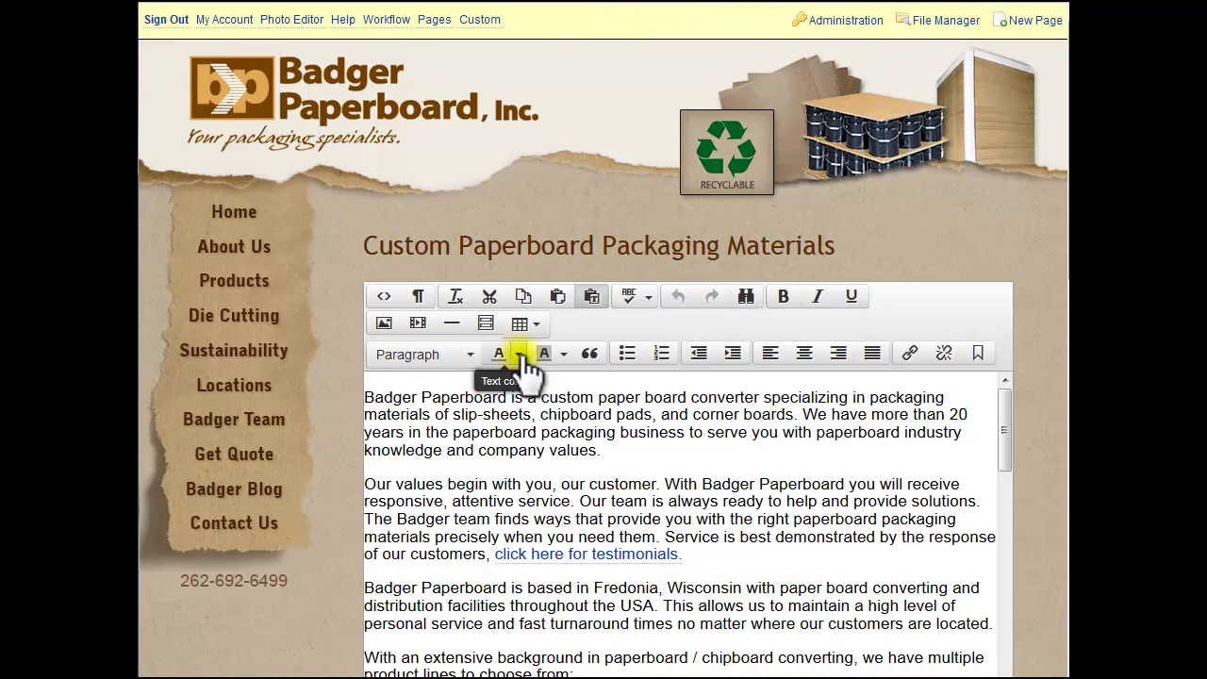
click(375, 398)
text(teste)
key(Return)
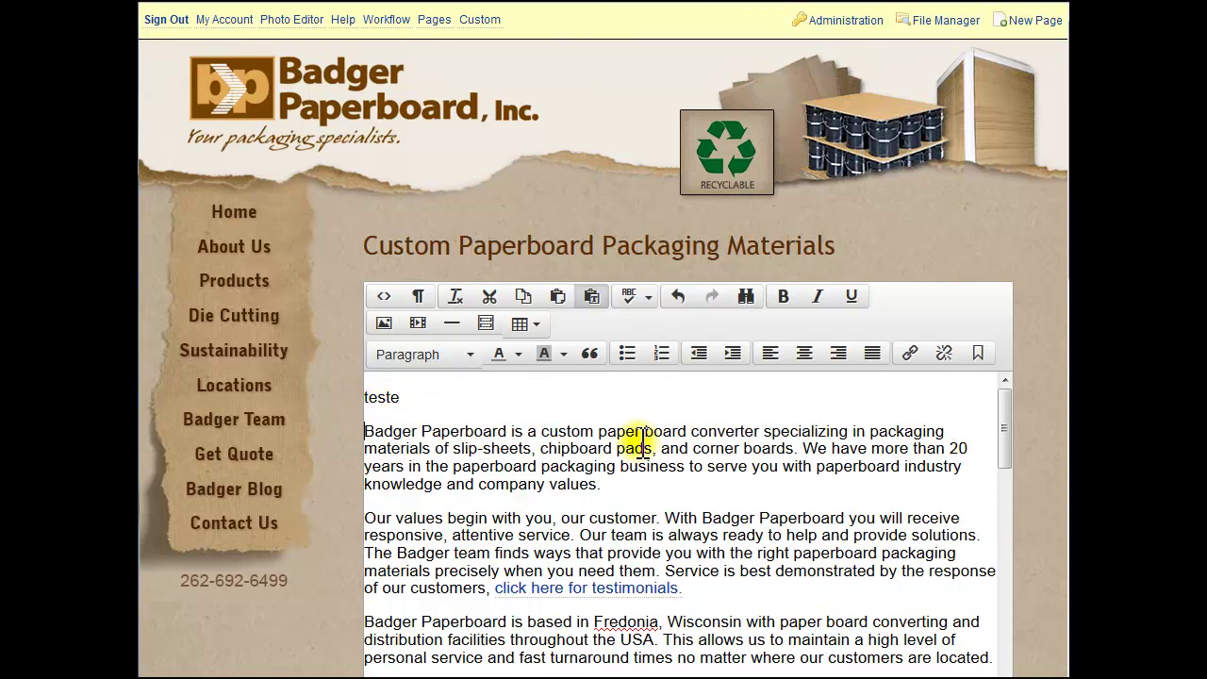
scroll(630, 449, down, 10)
scroll(552, 520, down, 8)
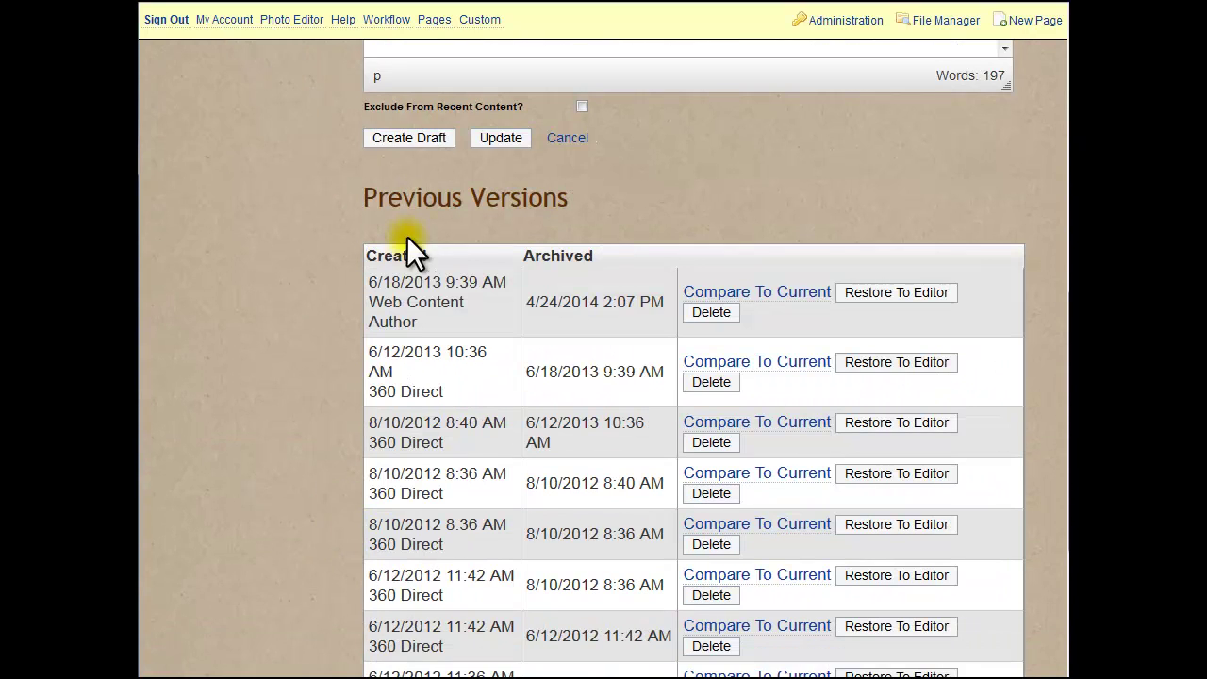
click(417, 138)
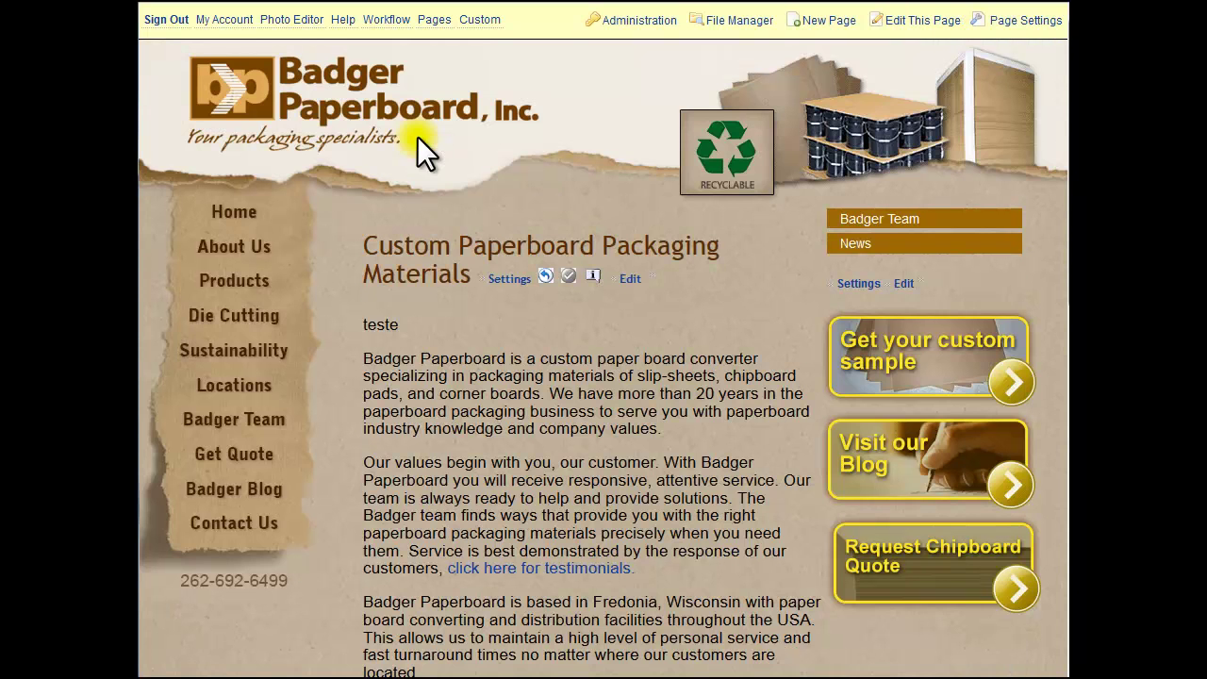
click(384, 23)
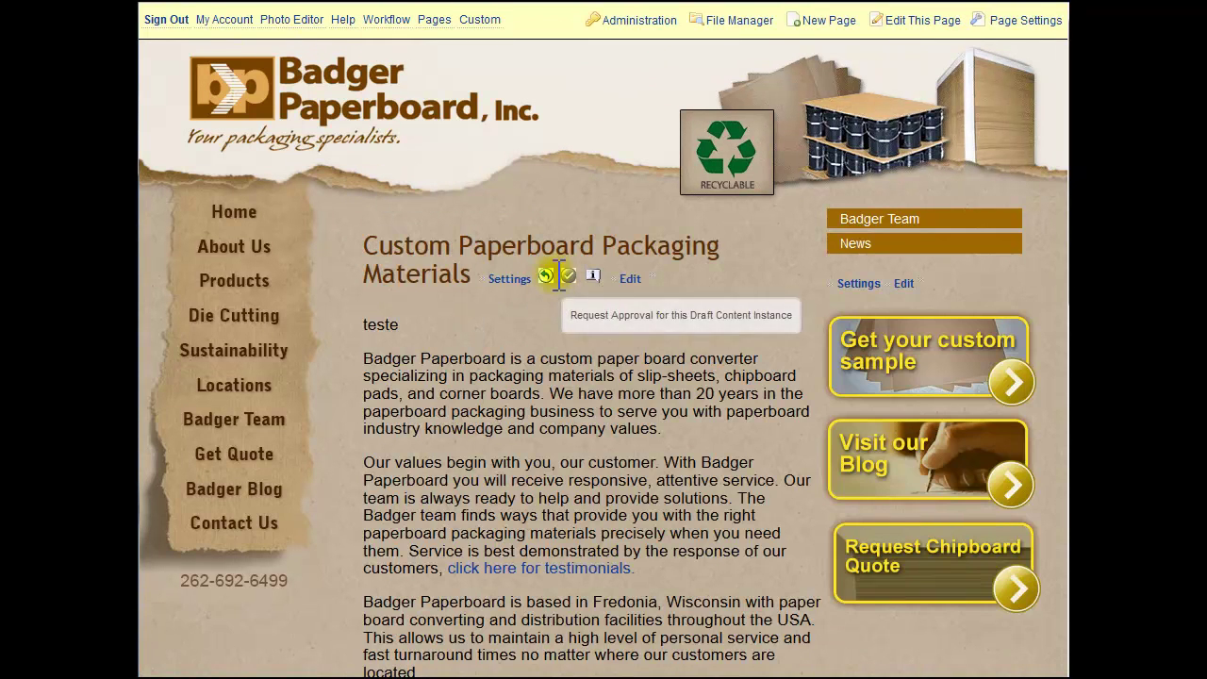
Request approval for the 'teste' draft, find it under Content Awaiting Approval, then discard it
click(569, 275)
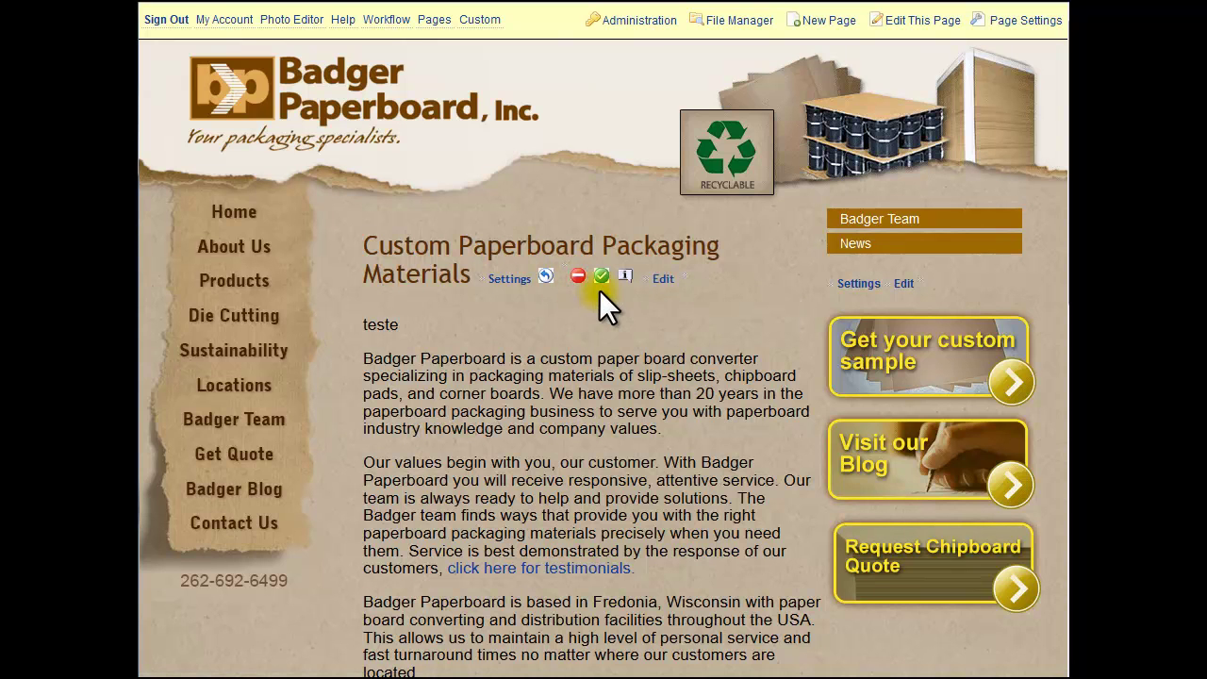
click(387, 21)
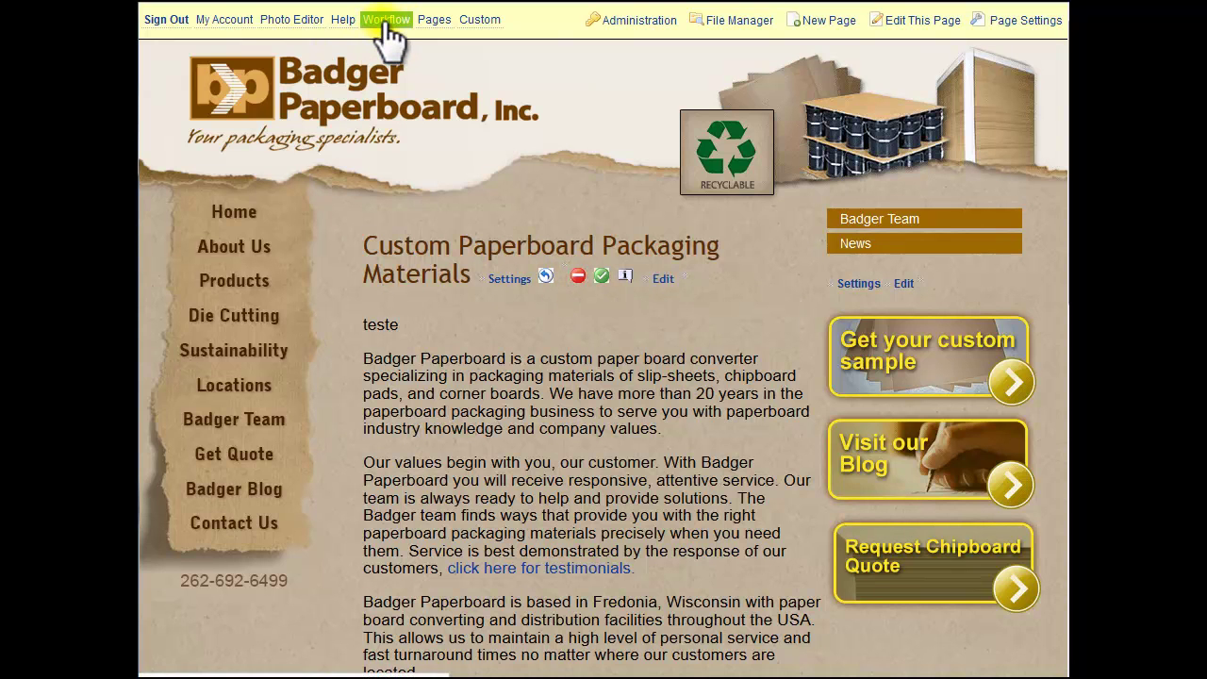
click(439, 337)
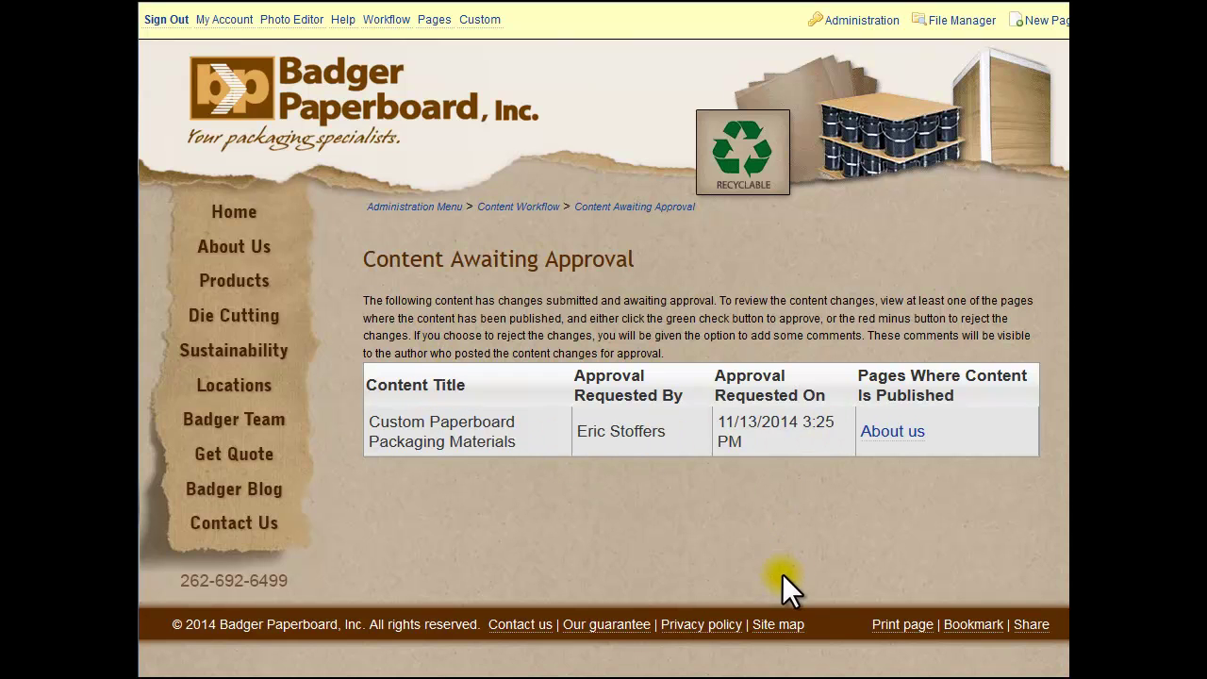
click(879, 435)
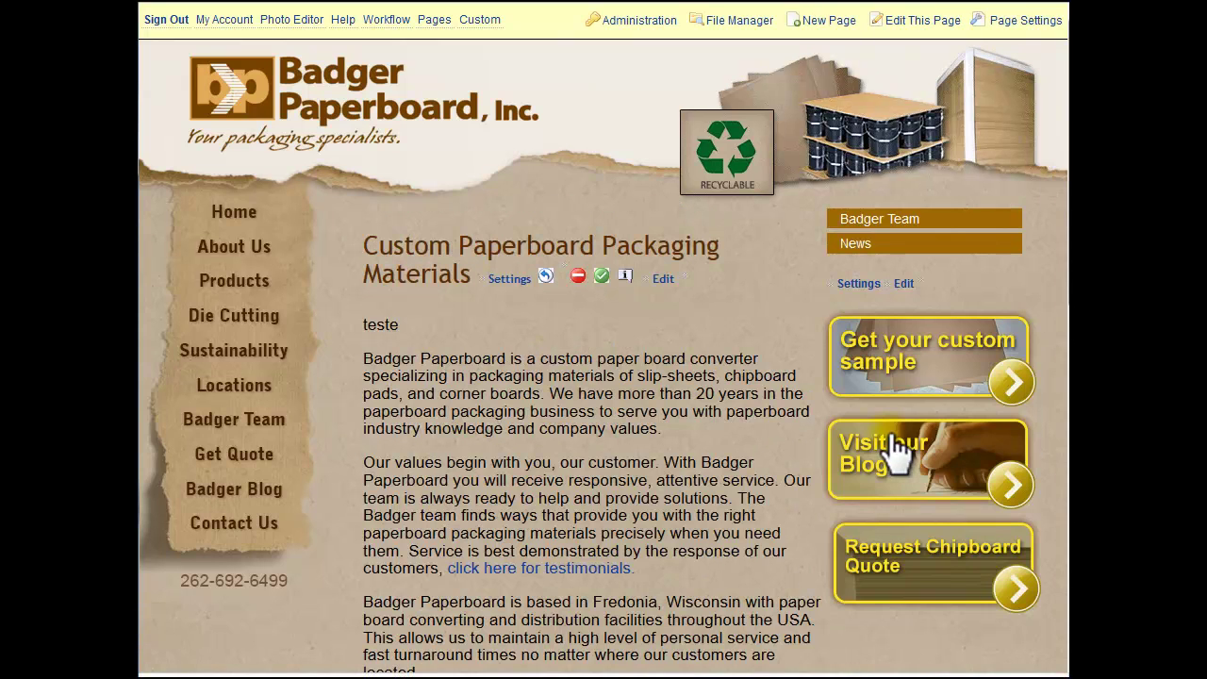
click(545, 276)
click(612, 294)
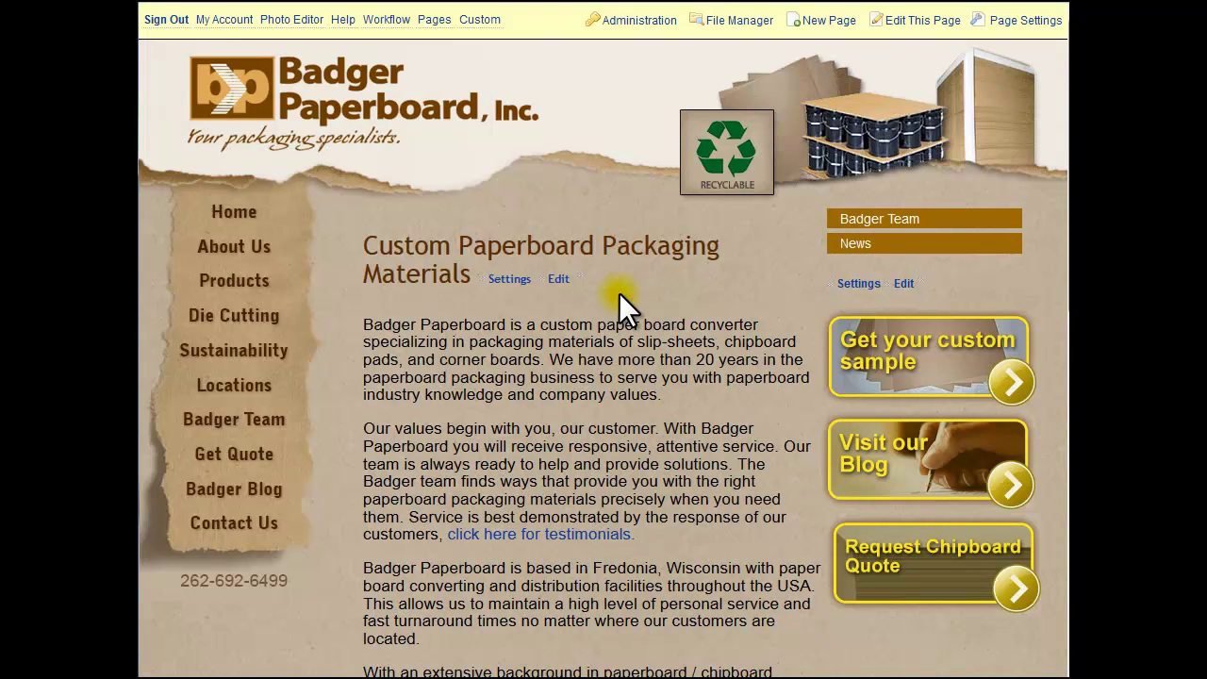